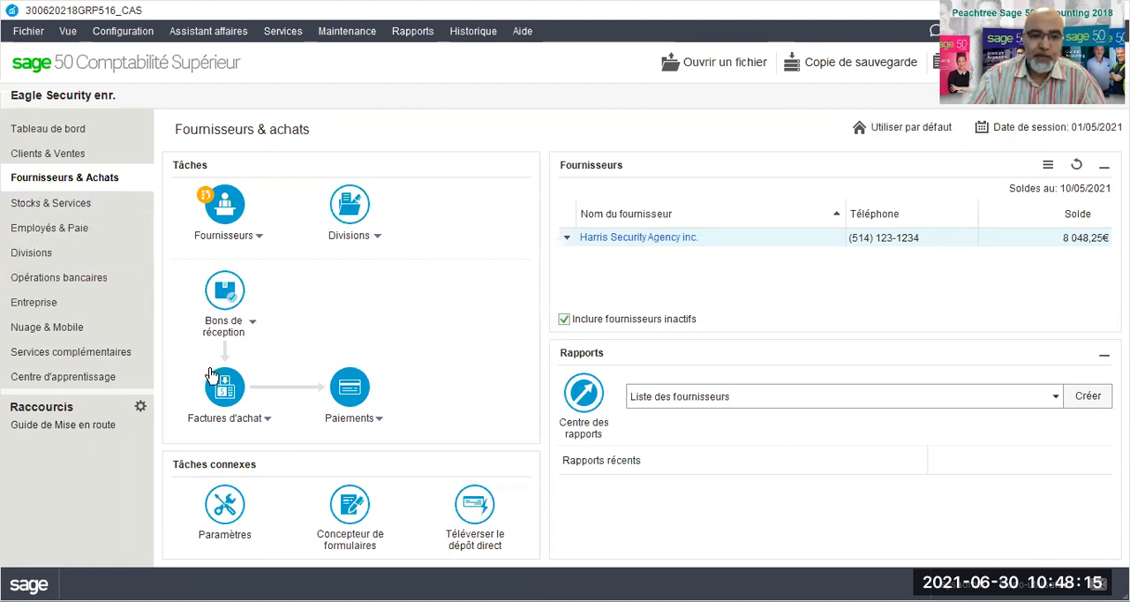
Open the search for an existing purchase invoice.
{"action": "left_click", "coordinate": [272, 423]}
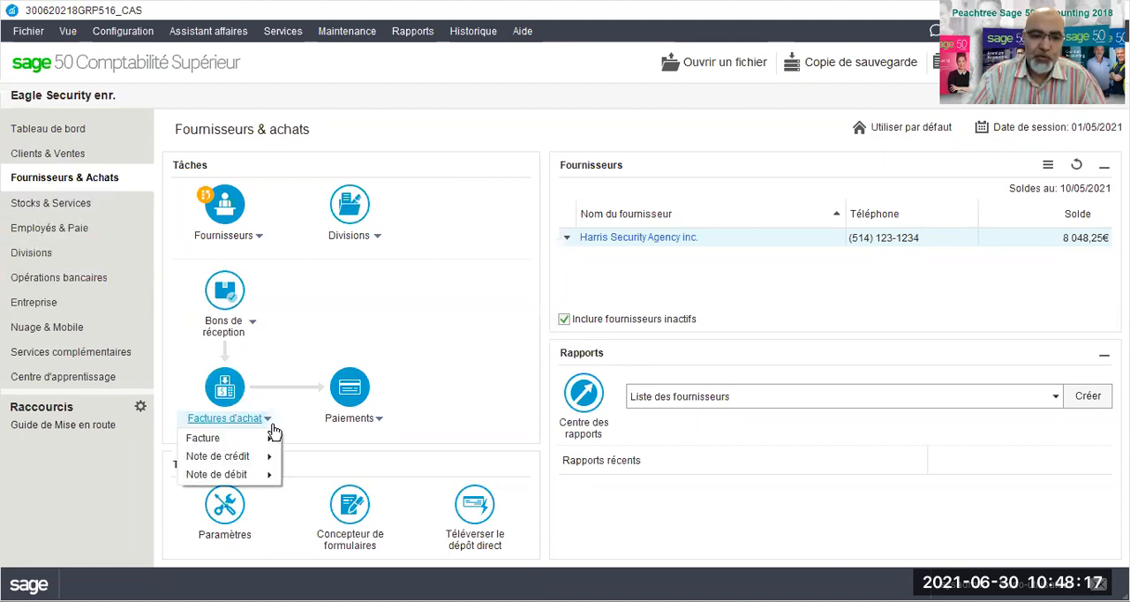
{"action": "mouse_move", "coordinate": [265, 443]}
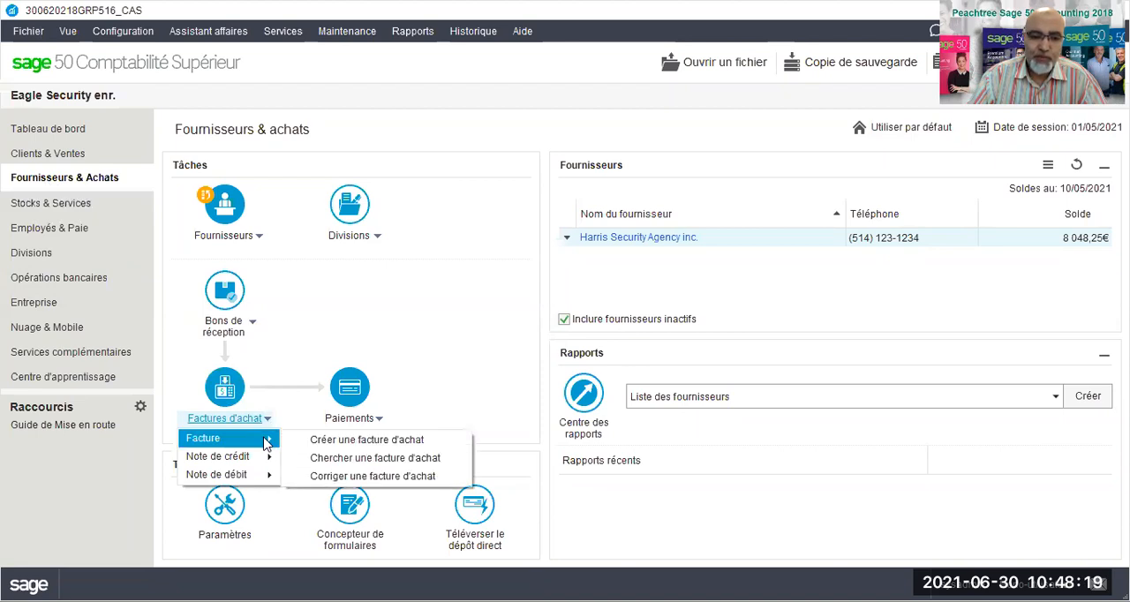
{"action": "left_click", "coordinate": [344, 459]}
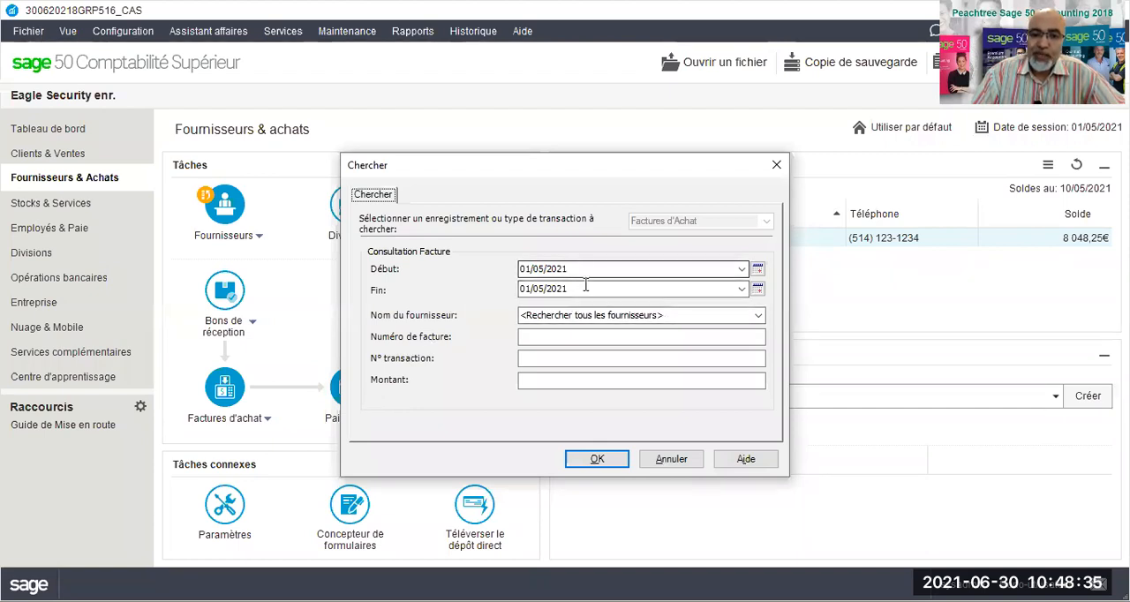
{"action": "left_click", "coordinate": [758, 315]}
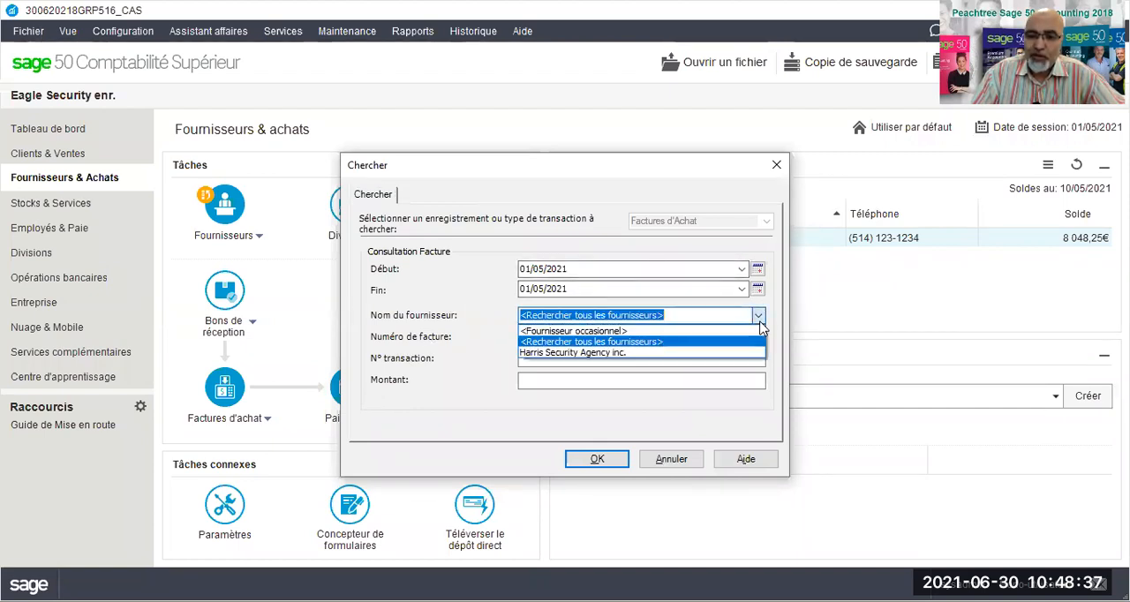
{"action": "left_click", "coordinate": [618, 353]}
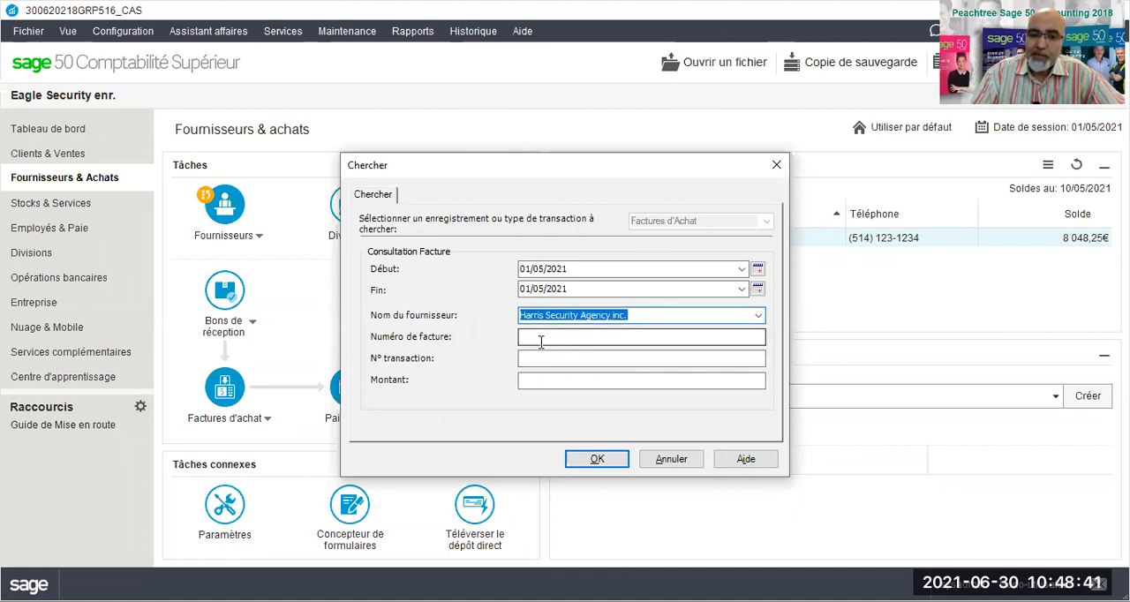
{"action": "left_click", "coordinate": [537, 341]}
{"action": "left_click", "coordinate": [529, 357]}
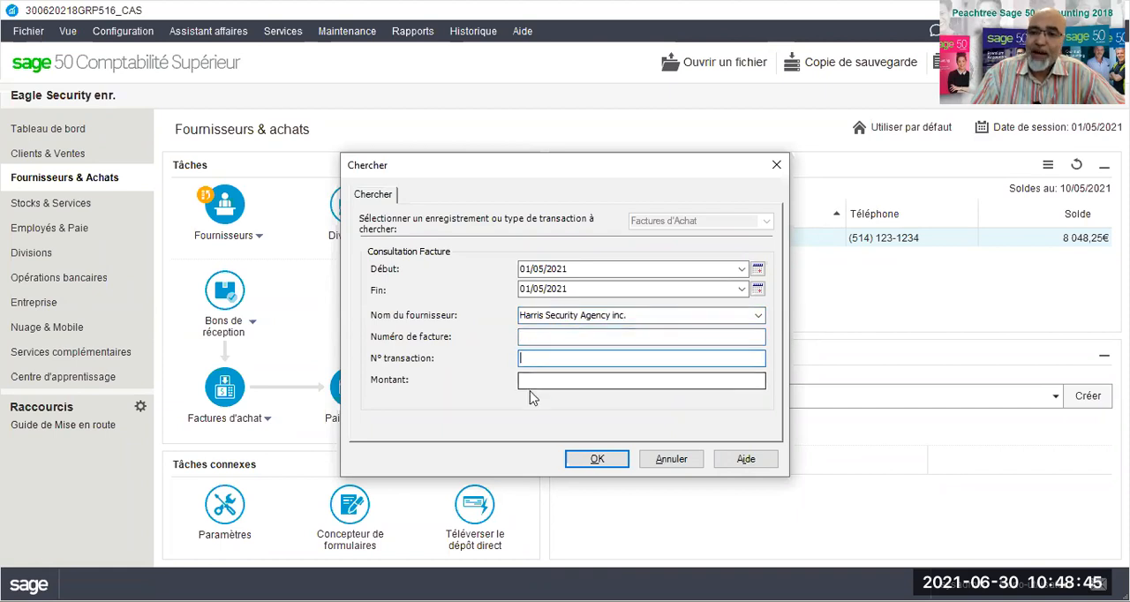
{"action": "left_click", "coordinate": [650, 315]}
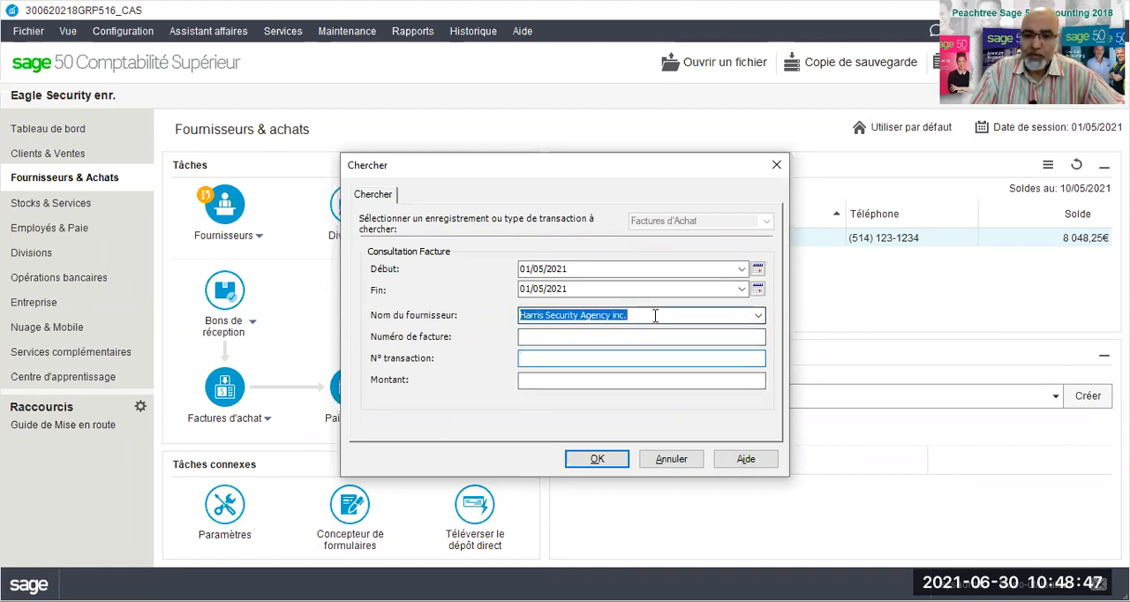
{"action": "key", "text": "BackSpace"}
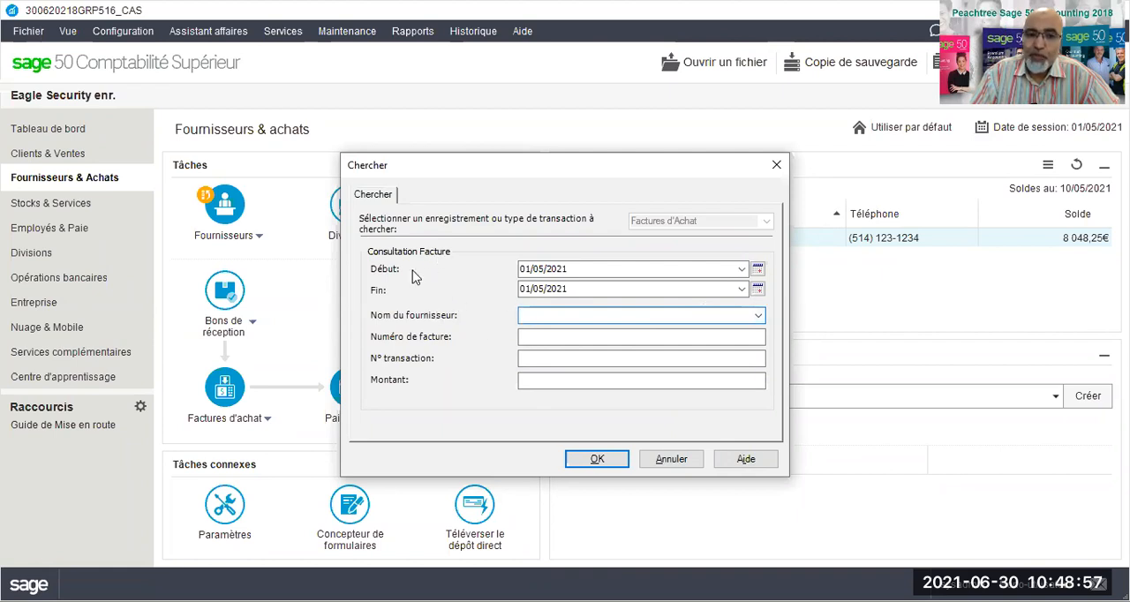
Search all suppliers' purchase invoices with the end date set to 10/05/2021, and dismiss the results list without selecting one.
{"action": "left_click", "coordinate": [742, 289]}
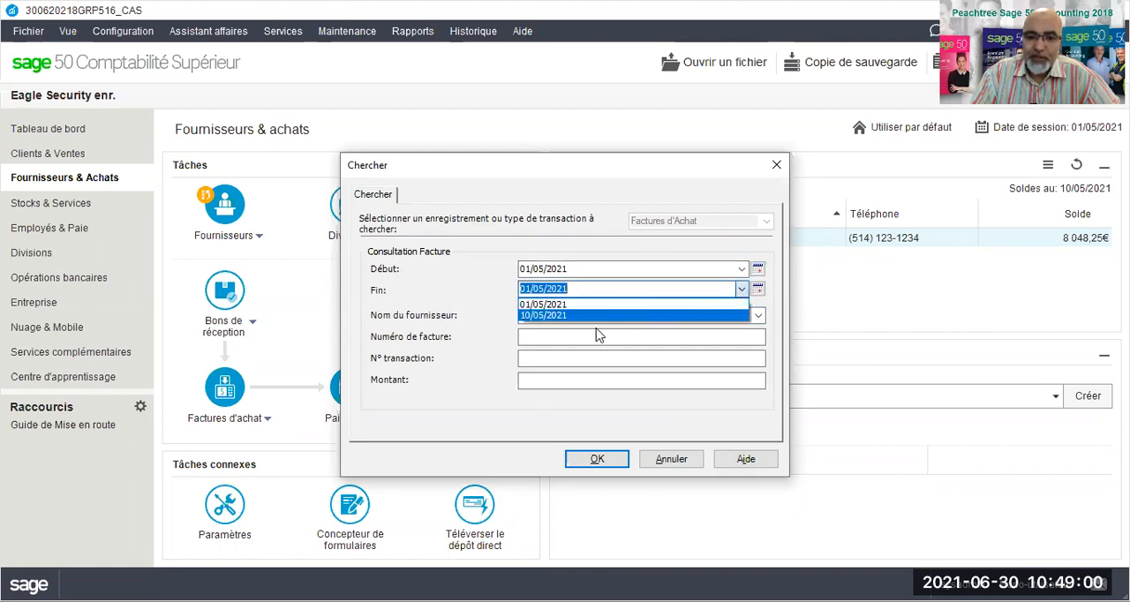
{"action": "left_click", "coordinate": [554, 315]}
{"action": "left_click", "coordinate": [597, 460]}
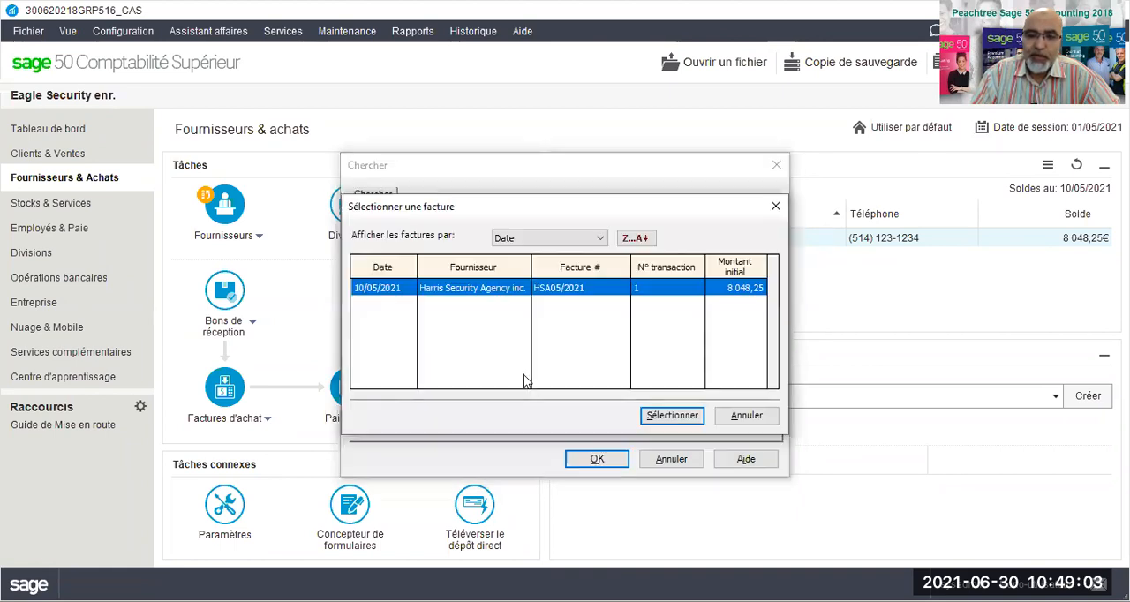
{"action": "left_click", "coordinate": [748, 415]}
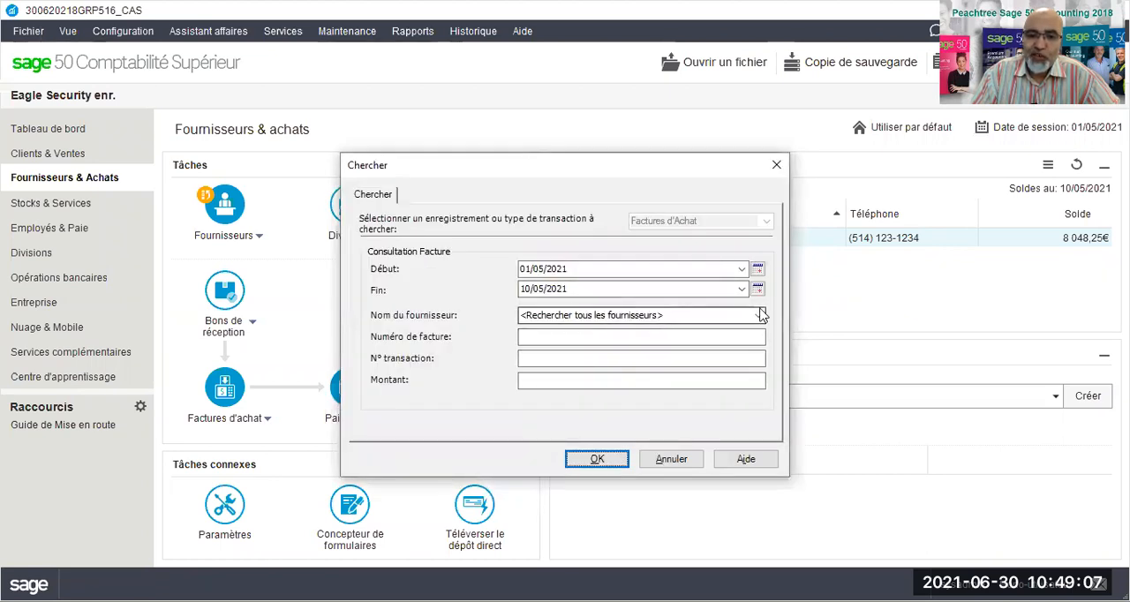
Search the purchase invoices of supplier Harris Security Agency inc., and dismiss the results list without selecting one.
{"action": "left_click", "coordinate": [757, 320]}
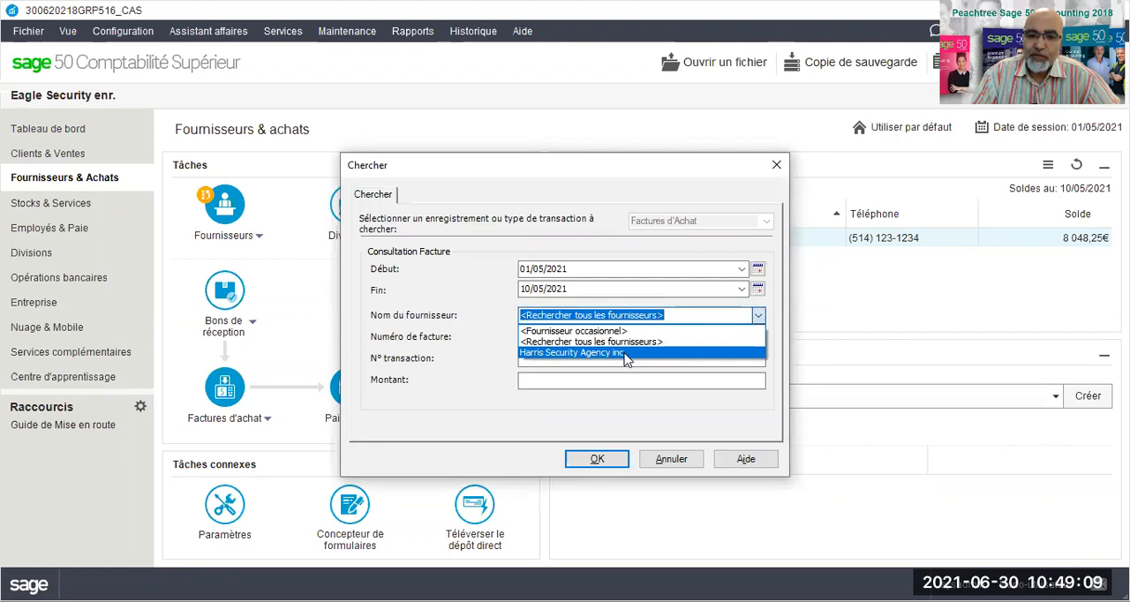
{"action": "left_click", "coordinate": [627, 359]}
{"action": "left_click", "coordinate": [596, 459]}
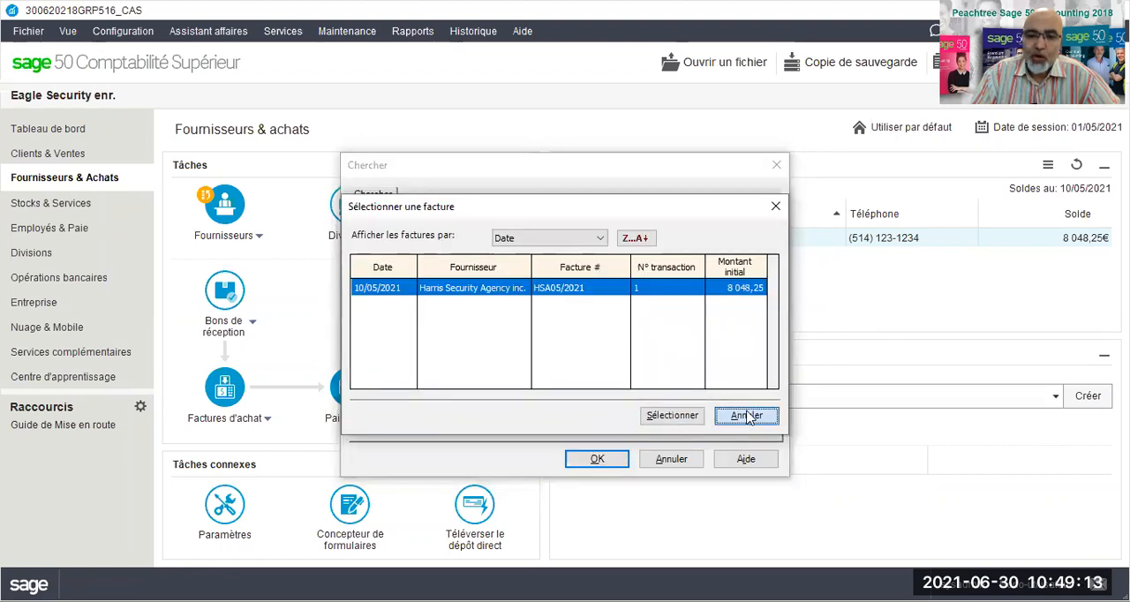
{"action": "left_click", "coordinate": [744, 415]}
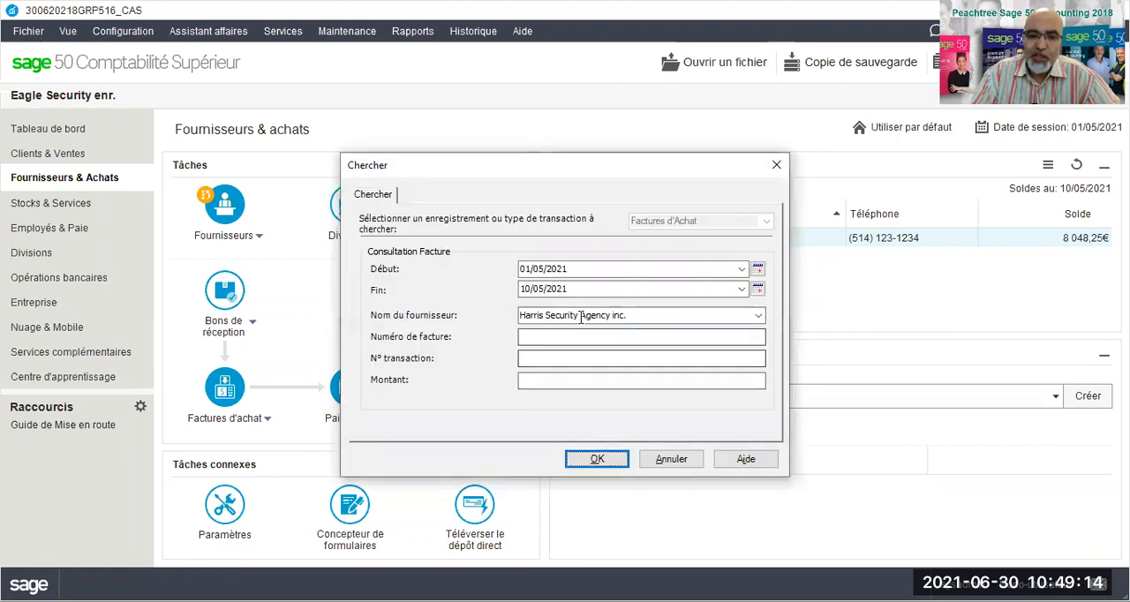
Set the search supplier to <Fournisseur occasionnel> and begin the invoice number with HS.
{"action": "left_click", "coordinate": [757, 315]}
{"action": "left_click", "coordinate": [645, 332]}
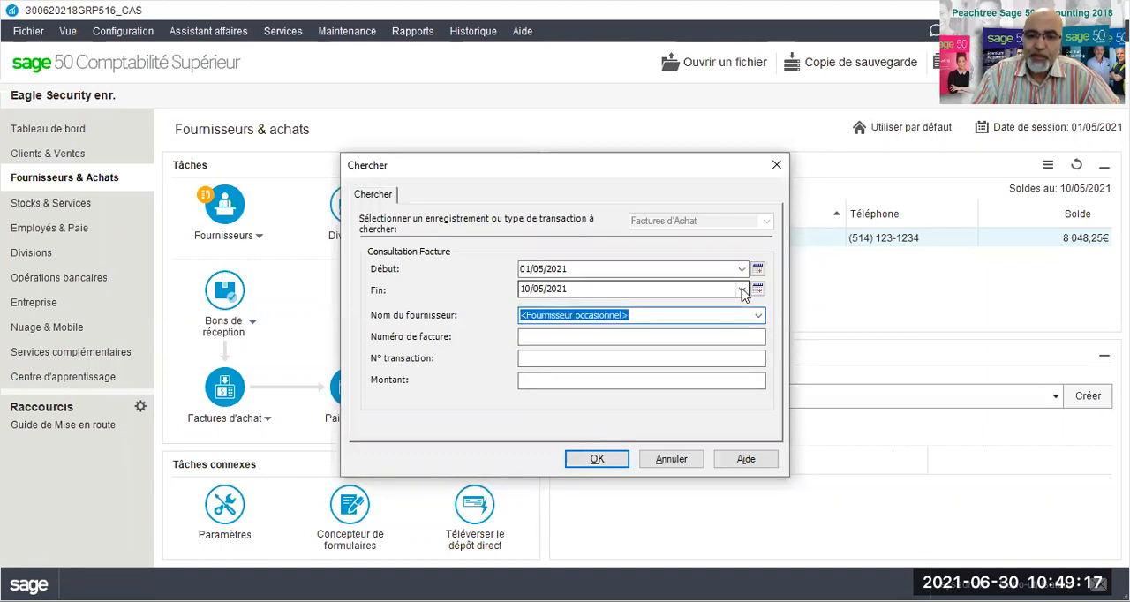
{"action": "left_click", "coordinate": [549, 343]}
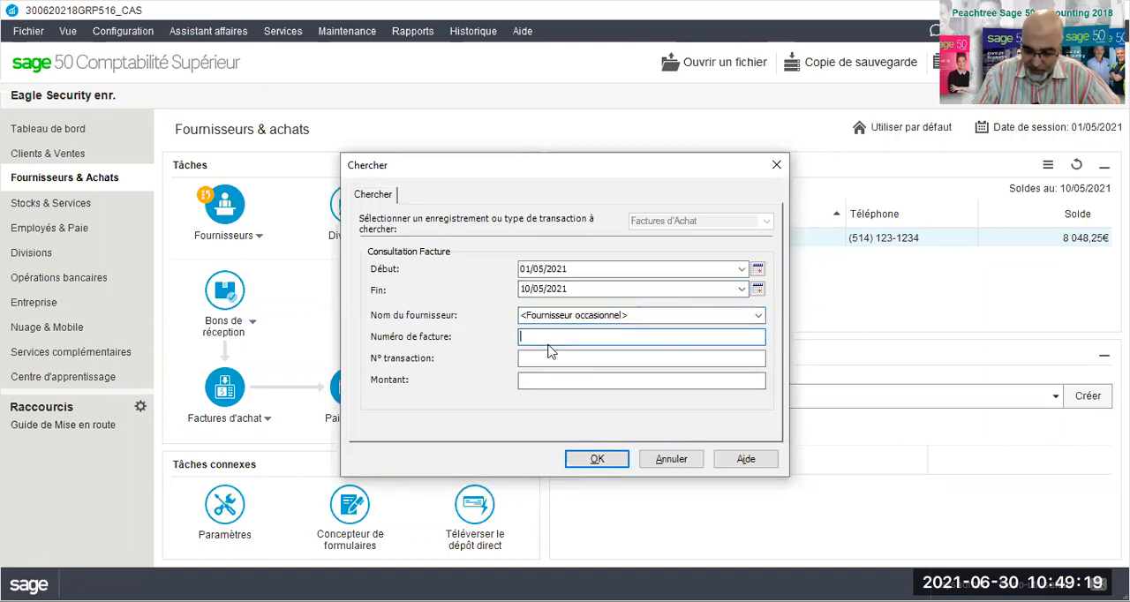
{"action": "type", "text": "HS"}
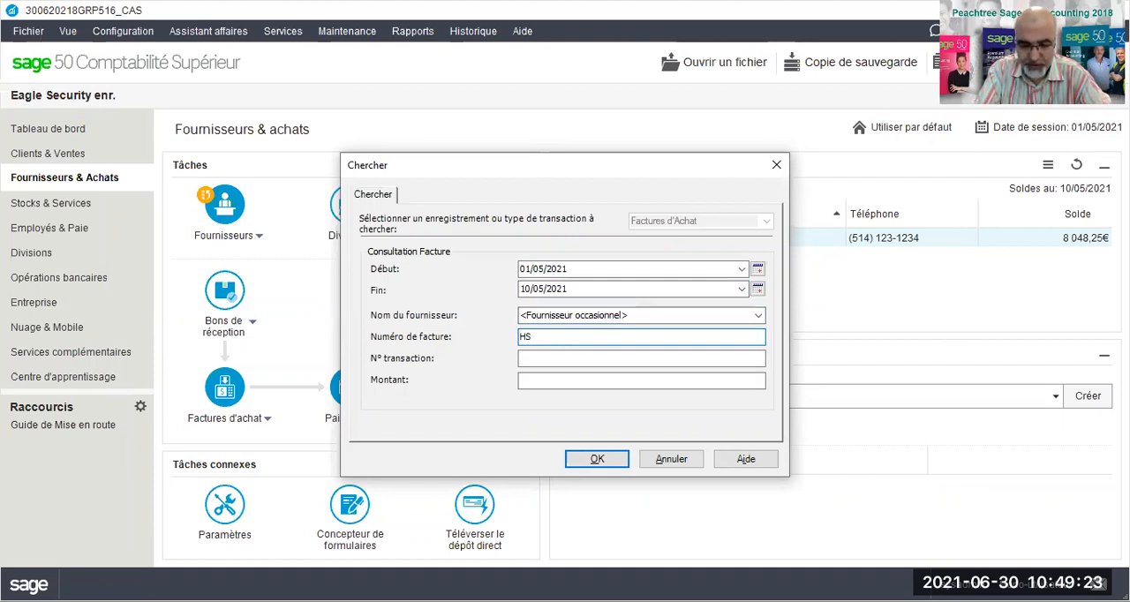
Set the end date of the invoice search to 01/05/2021.
{"action": "left_click", "coordinate": [521, 288]}
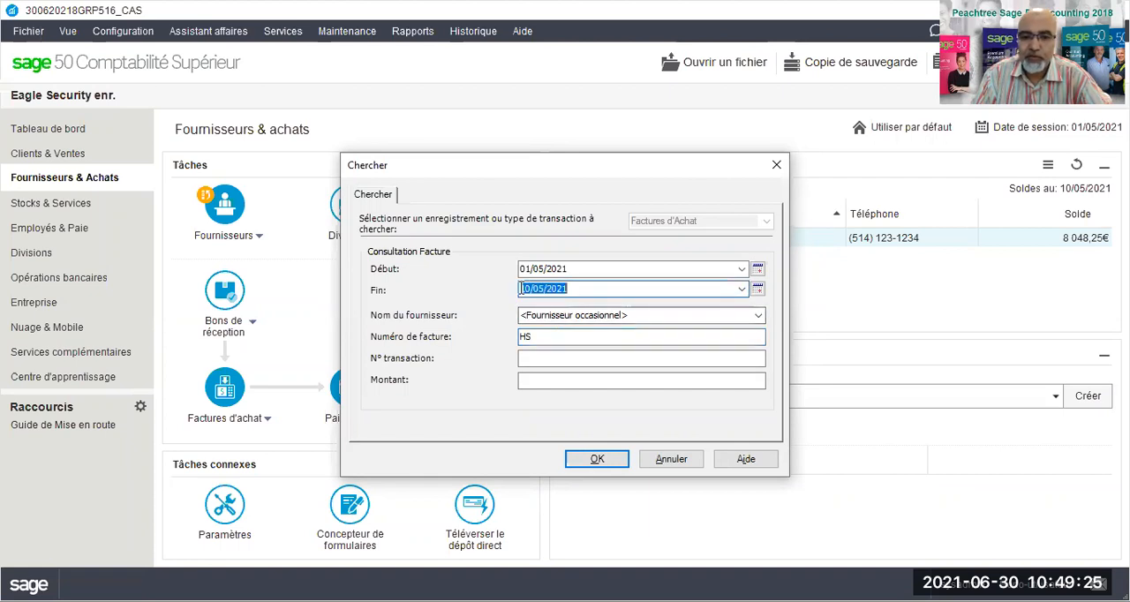
{"action": "type", "text": "01/05/"}
{"action": "type", "text": "20"}
{"action": "type", "text": "21"}
{"action": "key", "text": "Tab"}
Complete the invoice number as HSA05/2021, run the search to view that purchase invoice, and close it.
{"action": "left_click", "coordinate": [539, 337]}
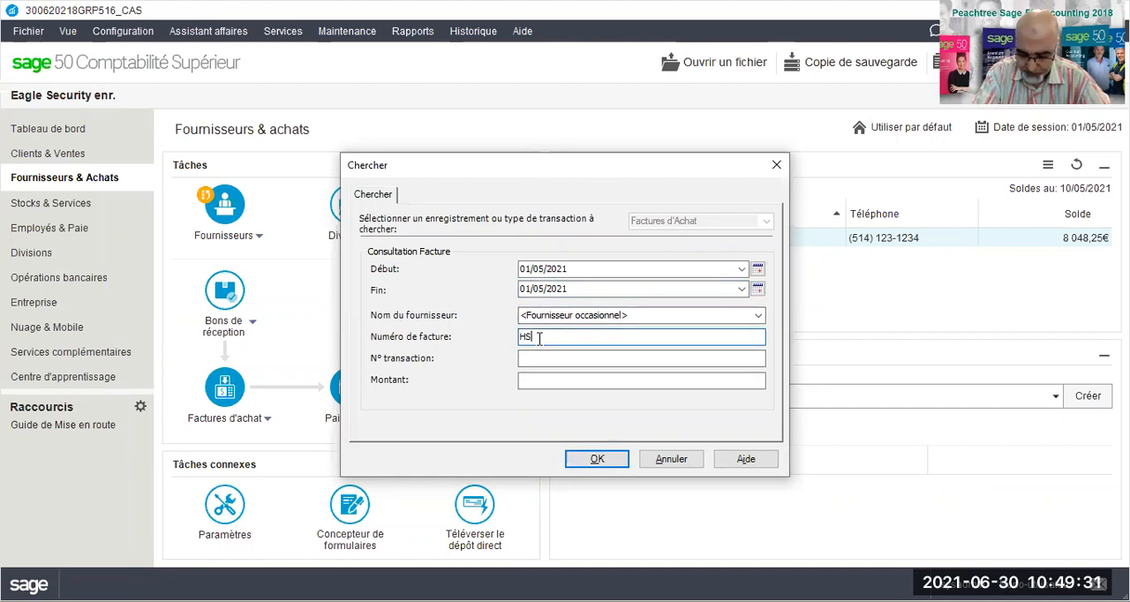
{"action": "type", "text": "HSA"}
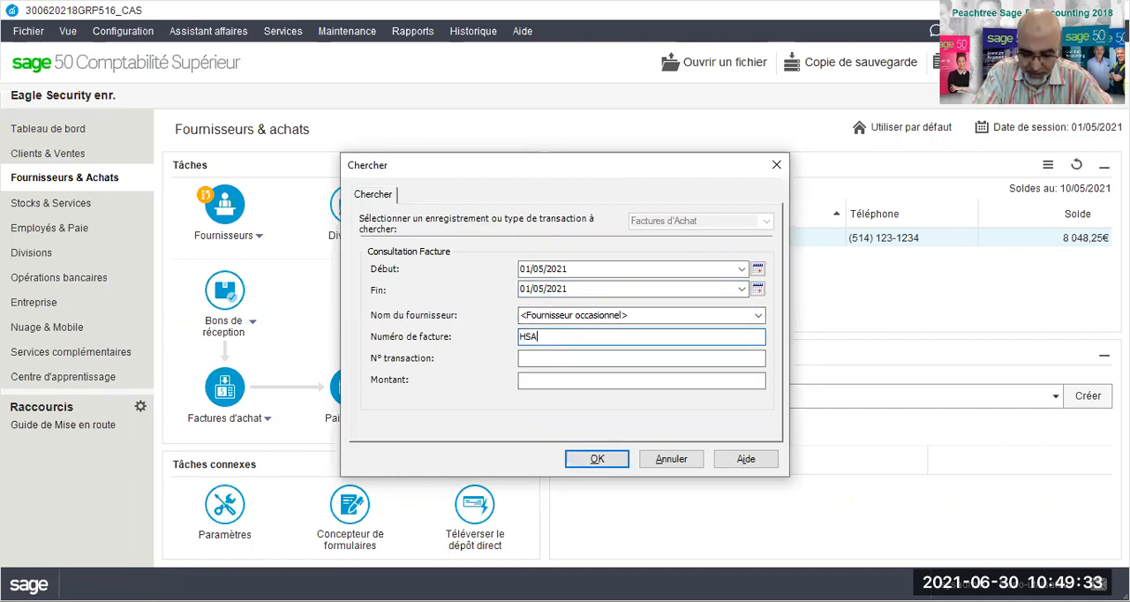
{"action": "type", "text": "5/2021"}
{"action": "left_click", "coordinate": [595, 459]}
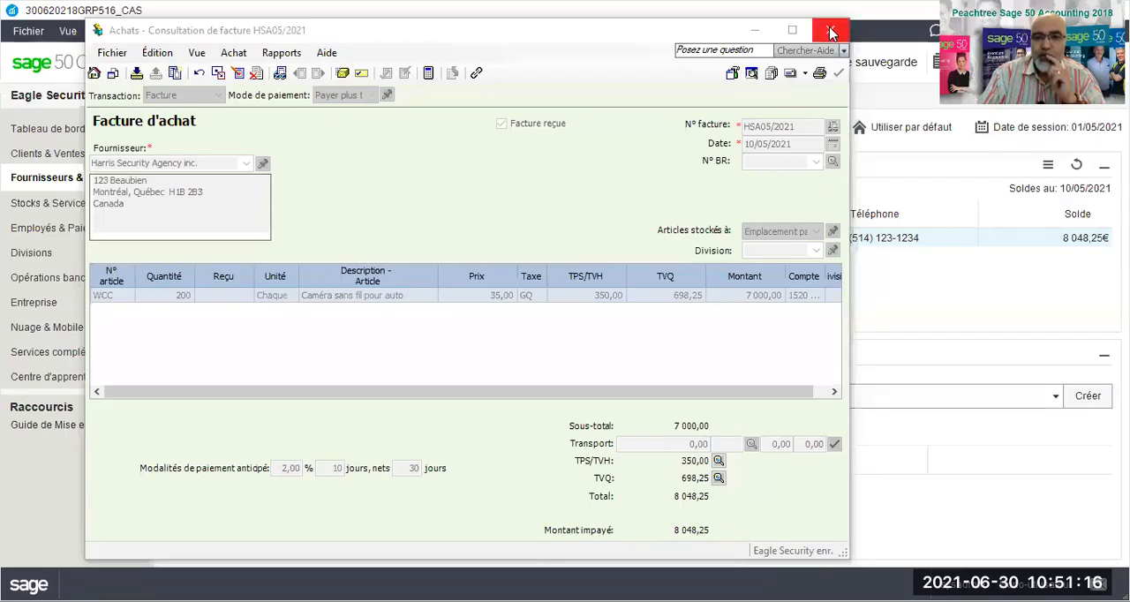
{"action": "left_click", "coordinate": [831, 33]}
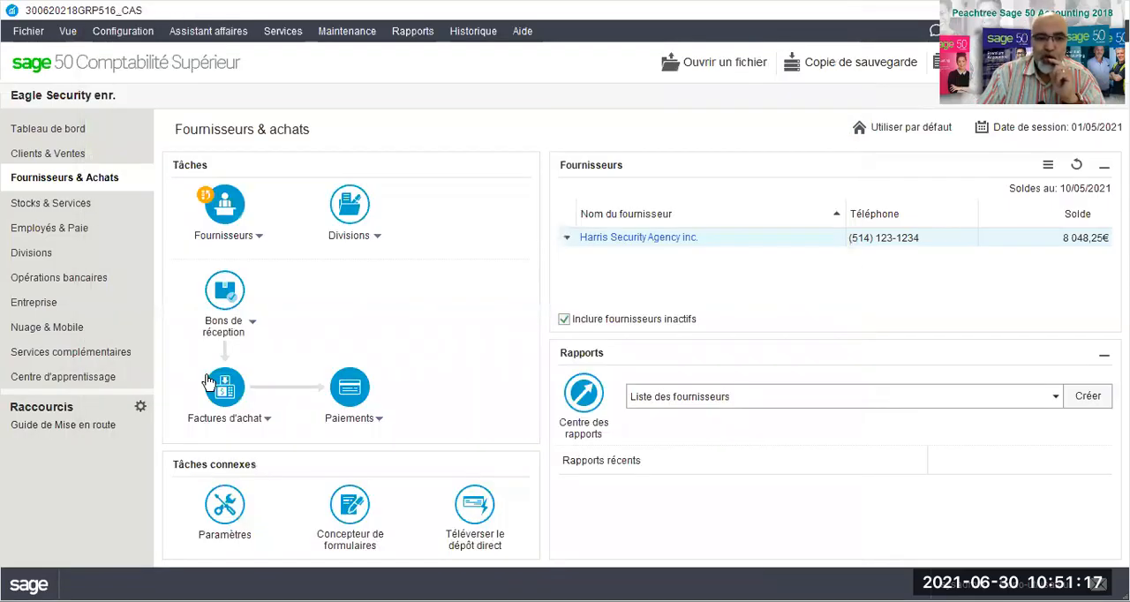
Find purchase invoice HSA05/2021 again using the retained search criteria and open it for viewing.
{"action": "left_click", "coordinate": [261, 425]}
{"action": "mouse_move", "coordinate": [256, 441]}
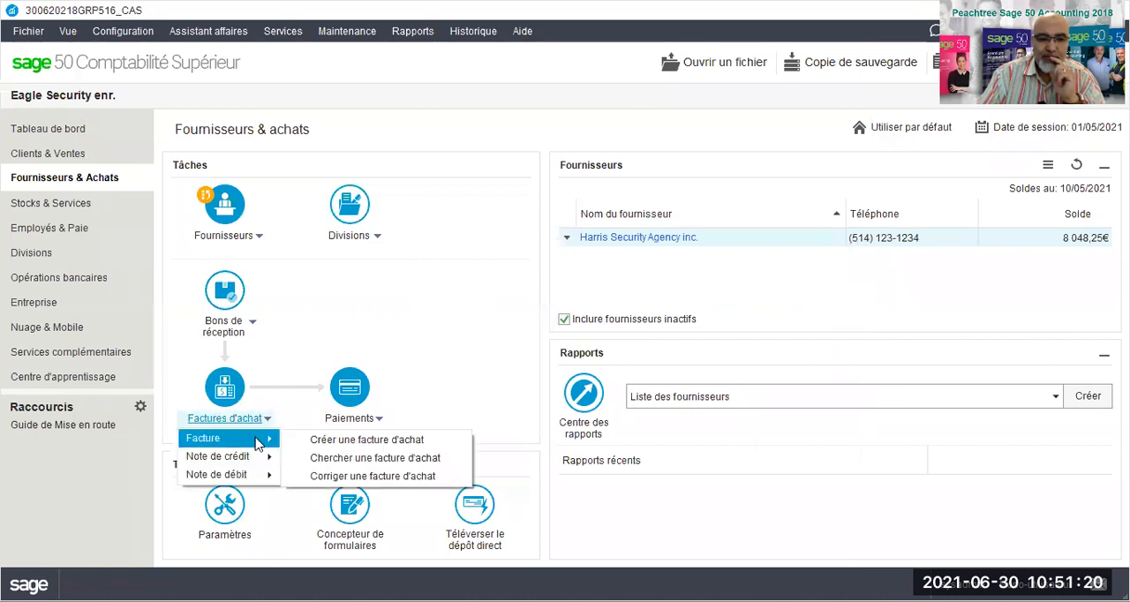
{"action": "left_click", "coordinate": [319, 462]}
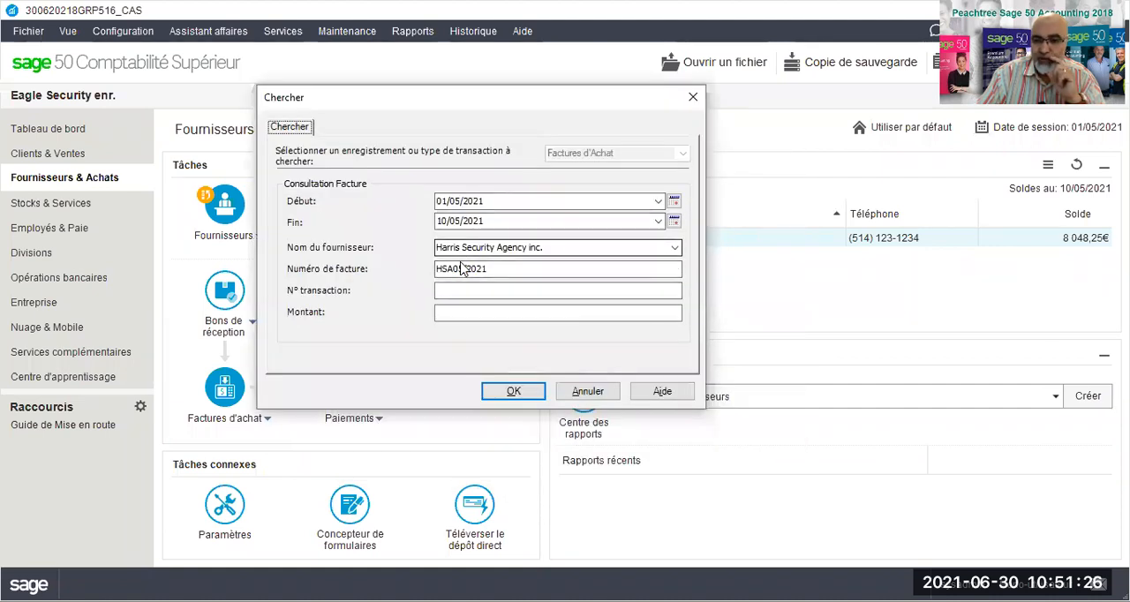
{"action": "left_click", "coordinate": [500, 400]}
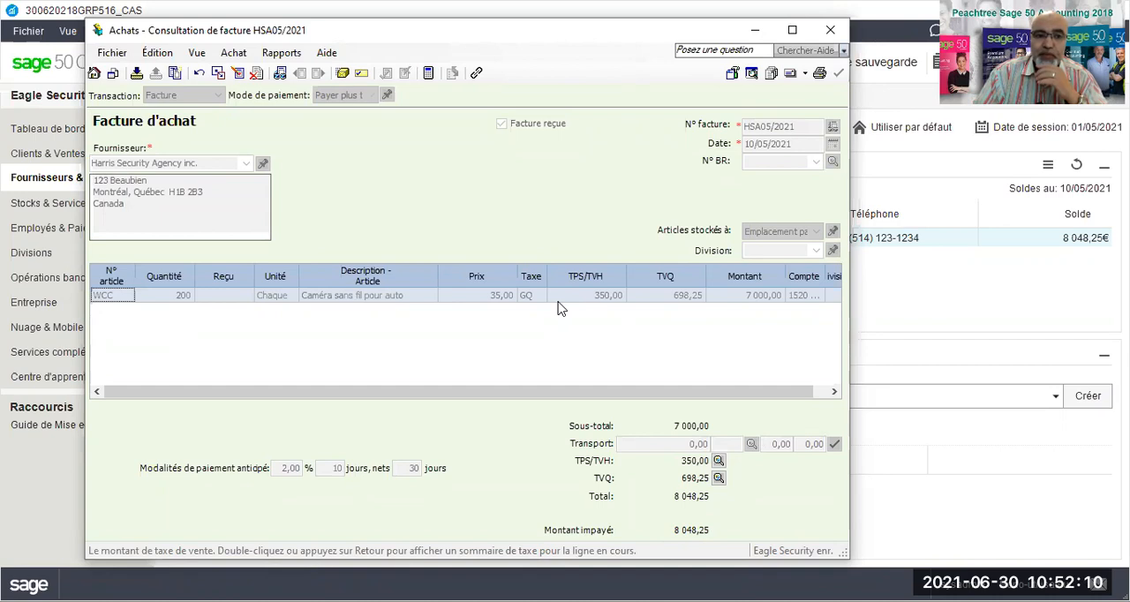
Switch the invoice to correction mode, check that its item, price, quantity and date fields are editable, and discard the entry.
{"action": "left_click", "coordinate": [237, 73]}
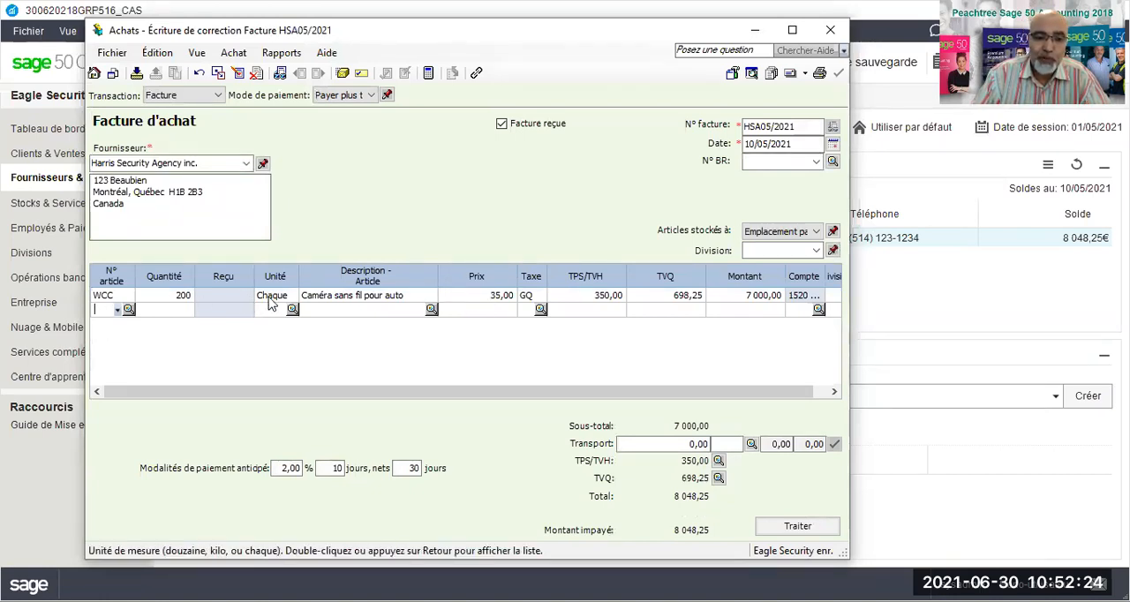
{"action": "left_click", "coordinate": [322, 298]}
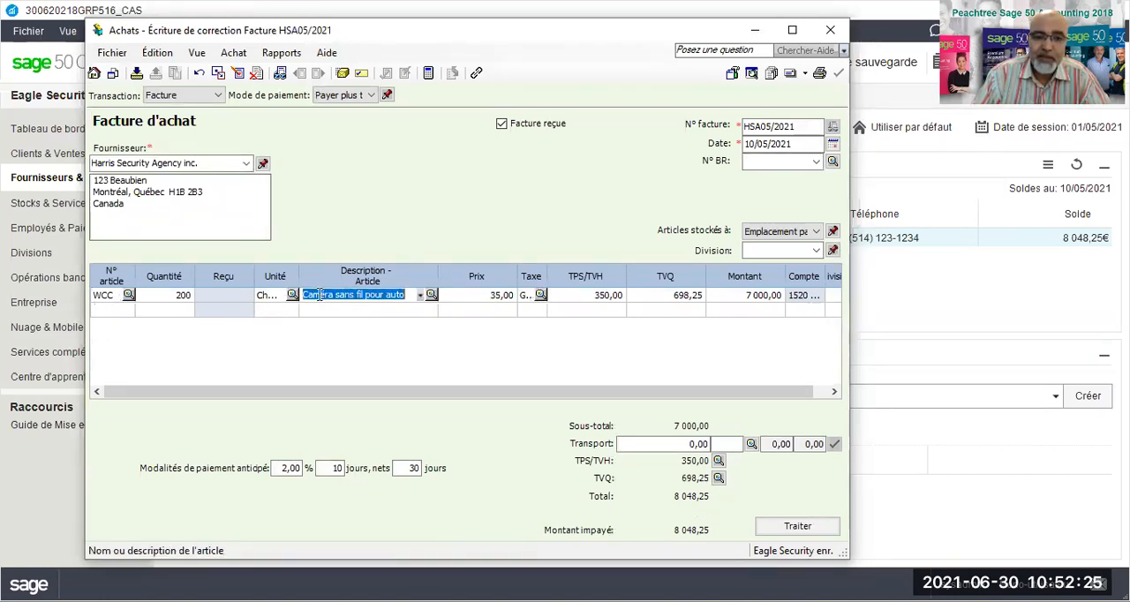
{"action": "left_click", "coordinate": [479, 295]}
{"action": "left_click", "coordinate": [176, 298]}
{"action": "left_click", "coordinate": [768, 143]}
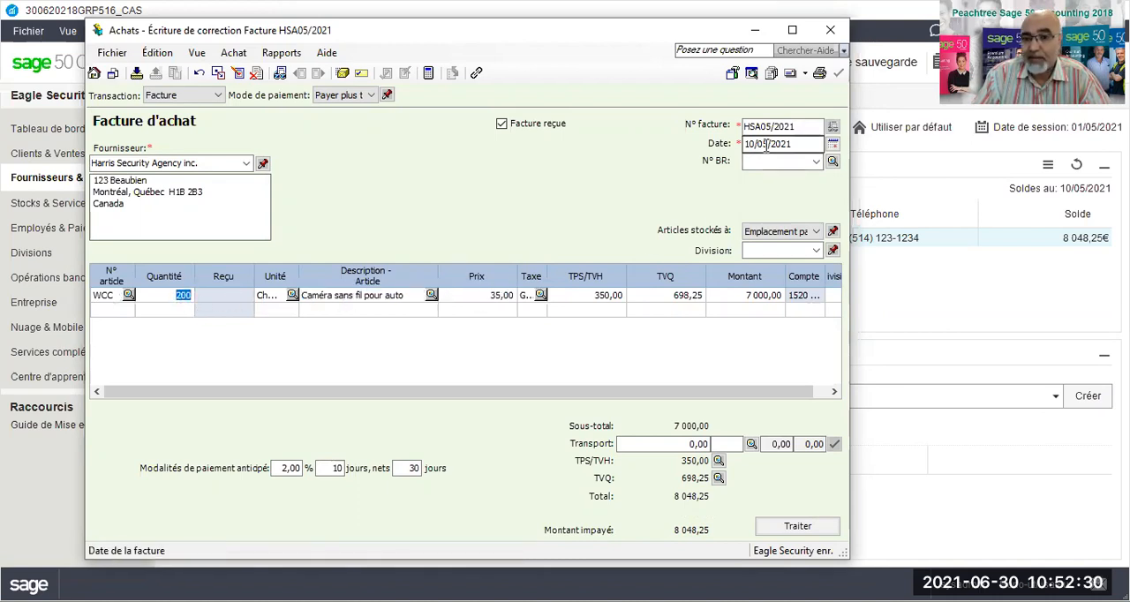
{"action": "left_click", "coordinate": [782, 128]}
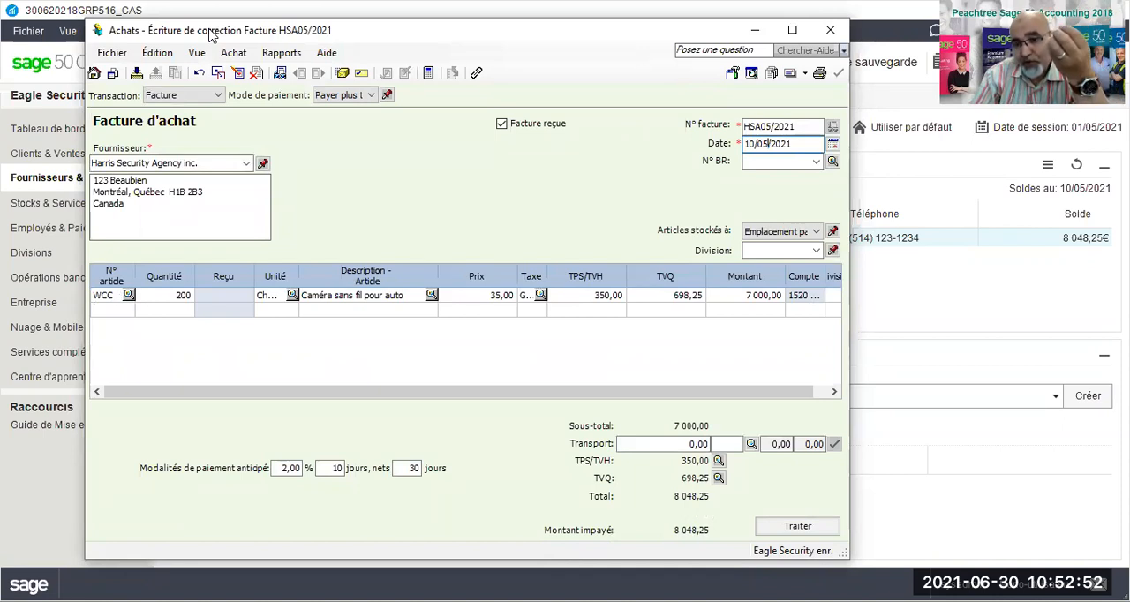
{"action": "left_click", "coordinate": [835, 30]}
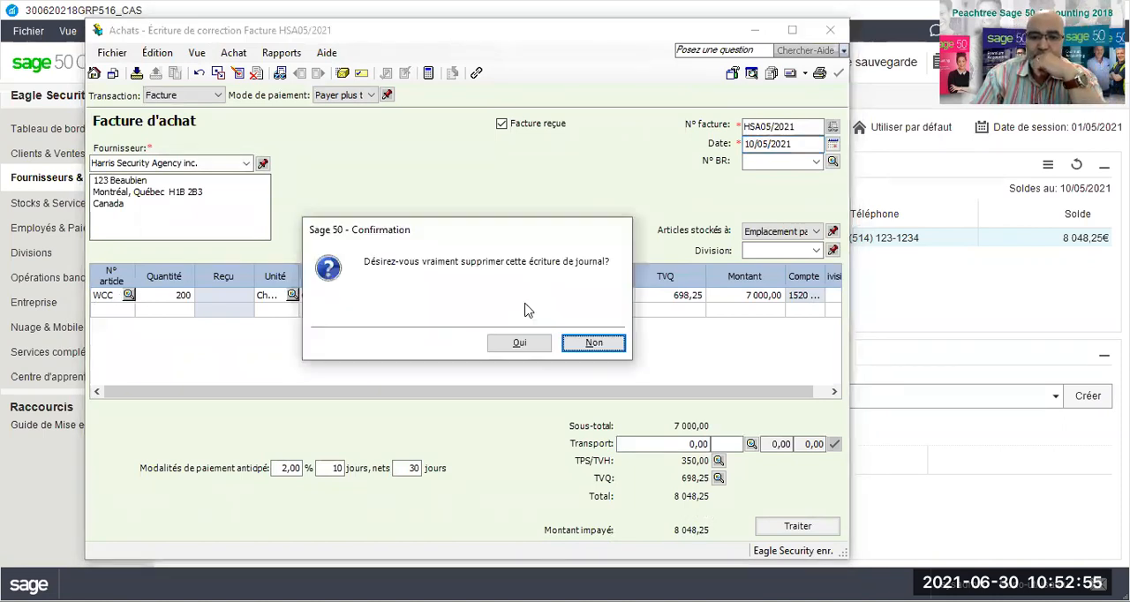
{"action": "left_click", "coordinate": [492, 347]}
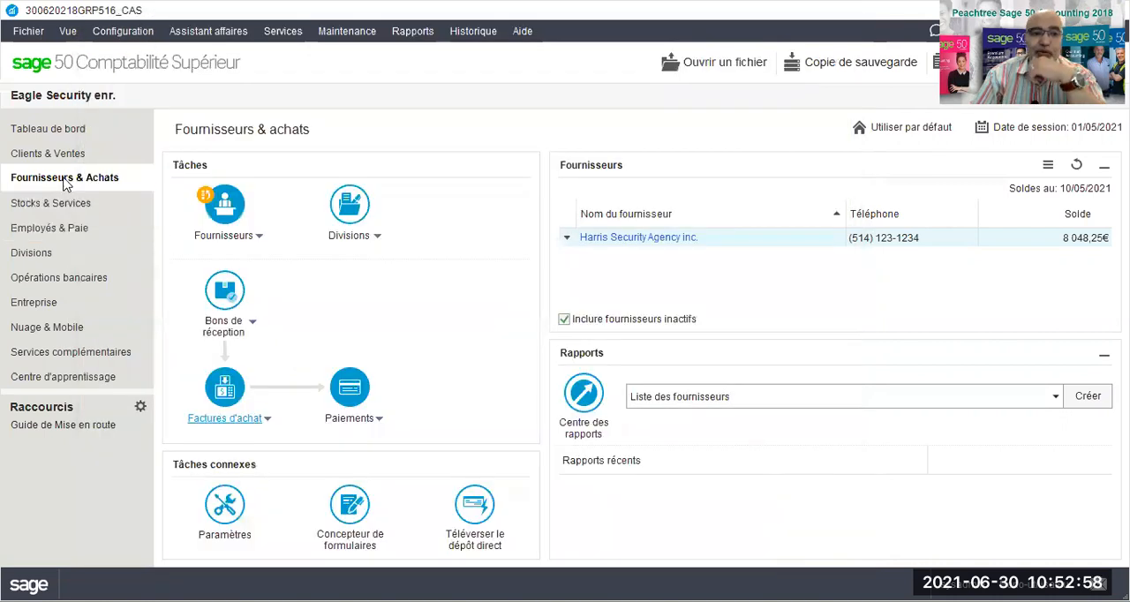
Start a purchase invoice correction and search for invoice HSA05/2021 from Harris Security Agency inc.
{"action": "left_click", "coordinate": [264, 422]}
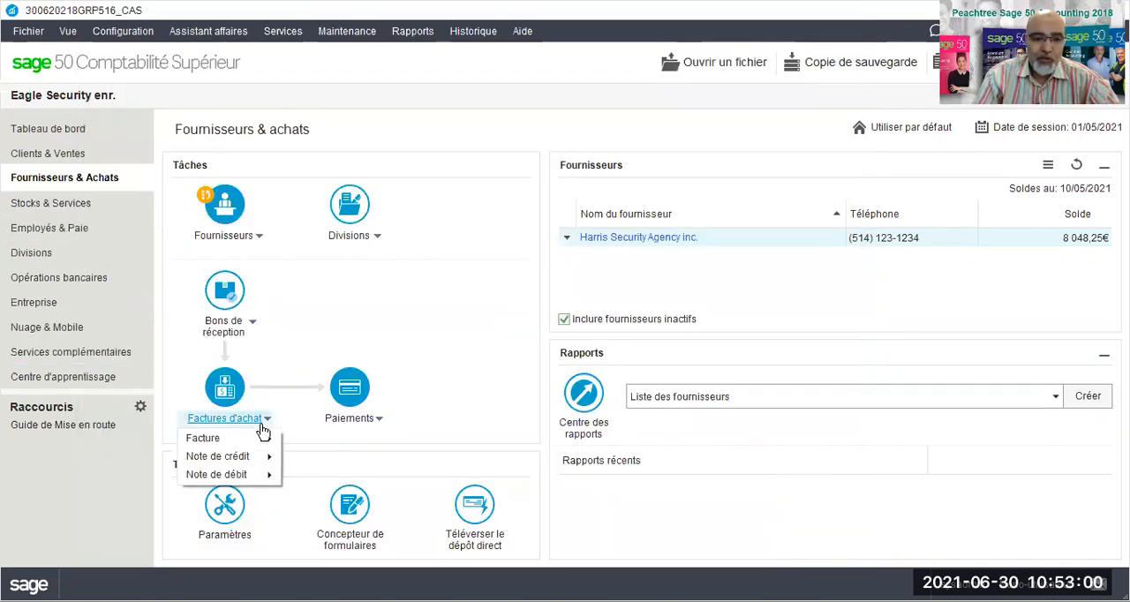
{"action": "mouse_move", "coordinate": [270, 440]}
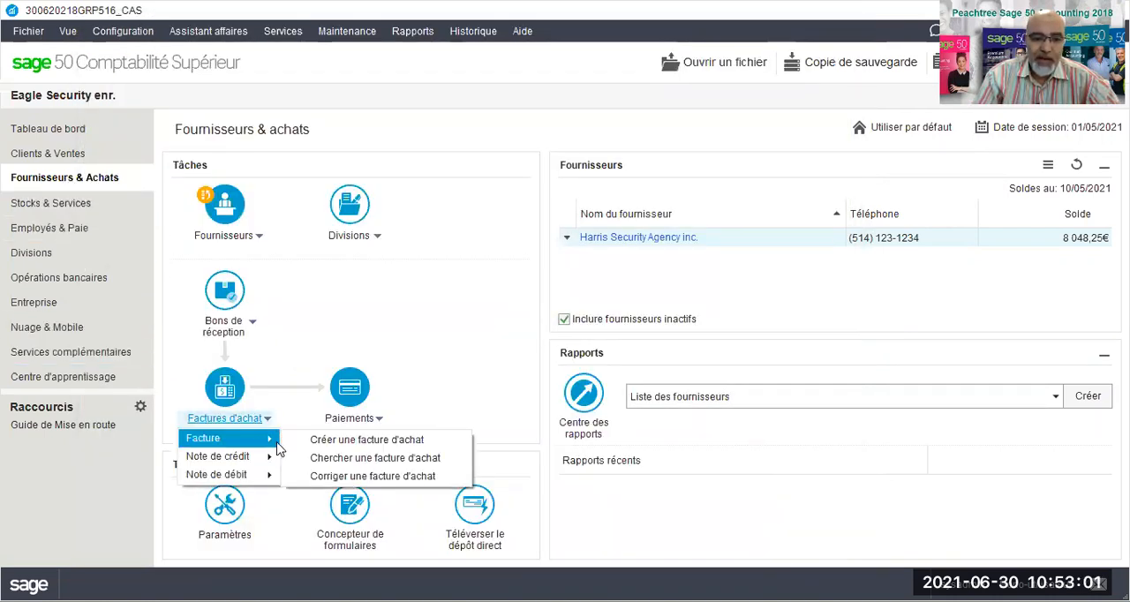
{"action": "left_click", "coordinate": [341, 478]}
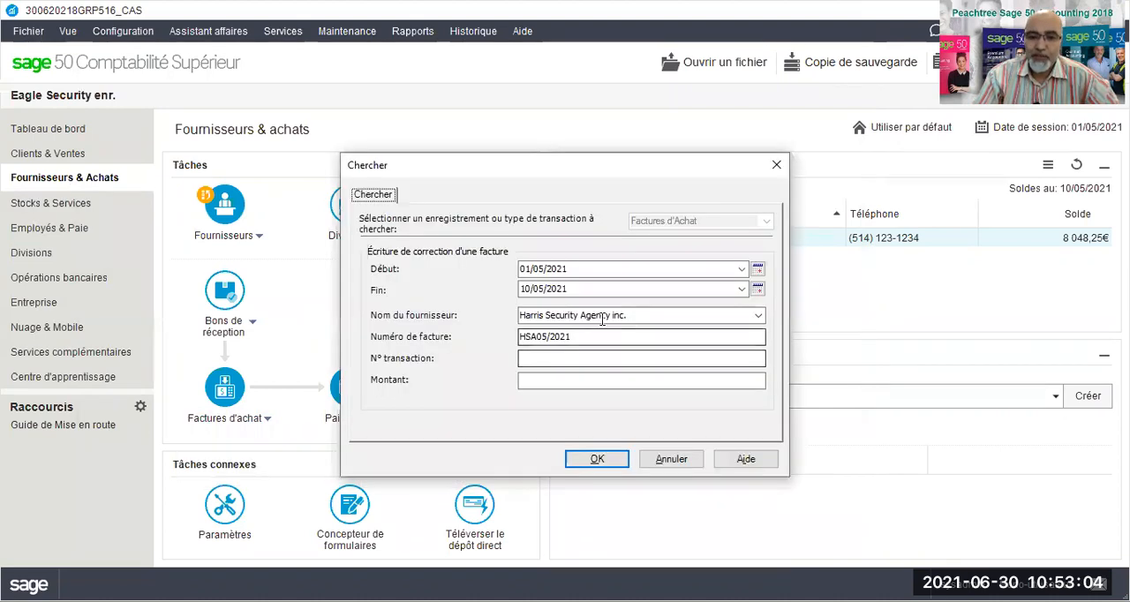
{"action": "left_click", "coordinate": [587, 465]}
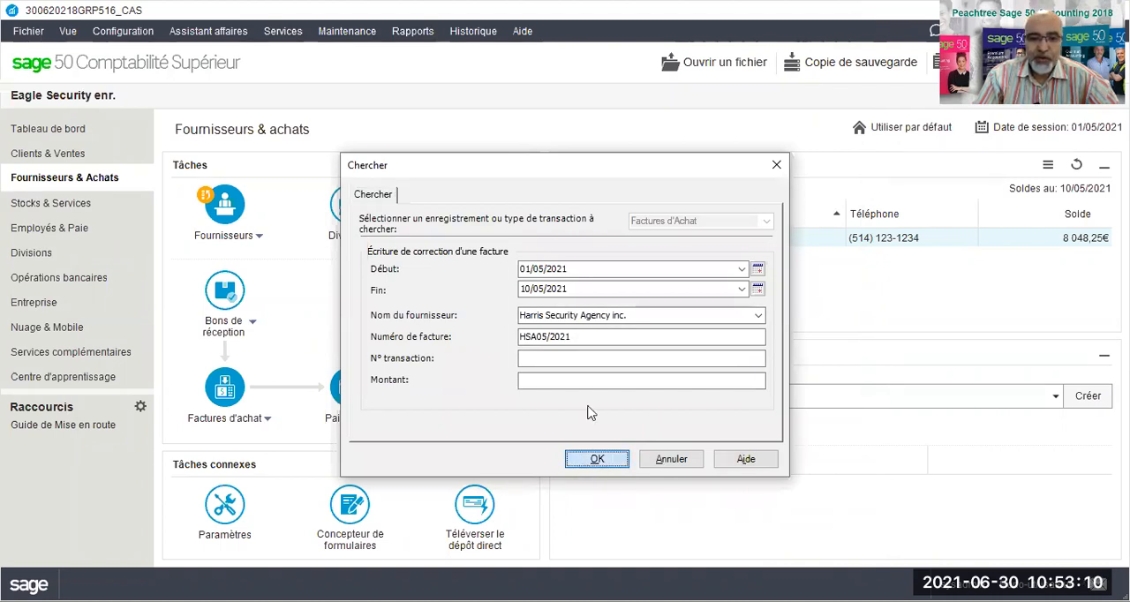